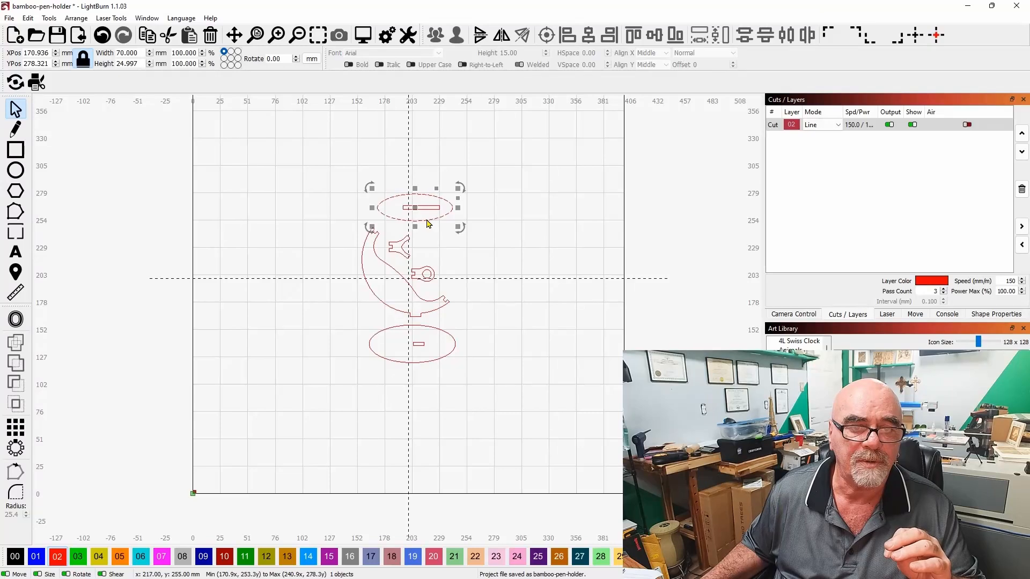
Step: Move the duplicate ellipse outline from the slotted top plate onto the base plate, and relocate it to empty space beside the base
{"action": "left_click", "coordinate": [487, 254]}
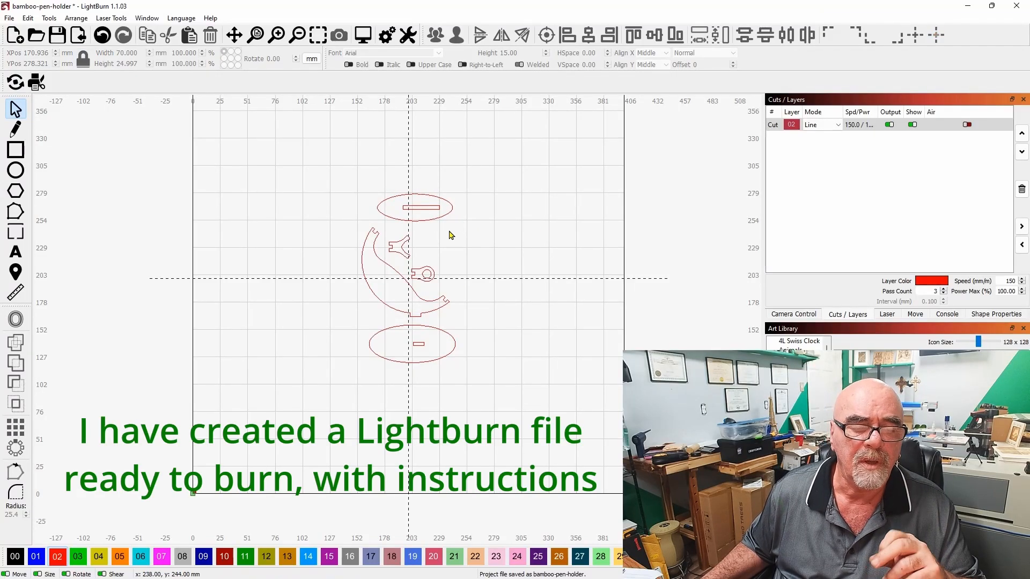
{"action": "left_click", "coordinate": [421, 217]}
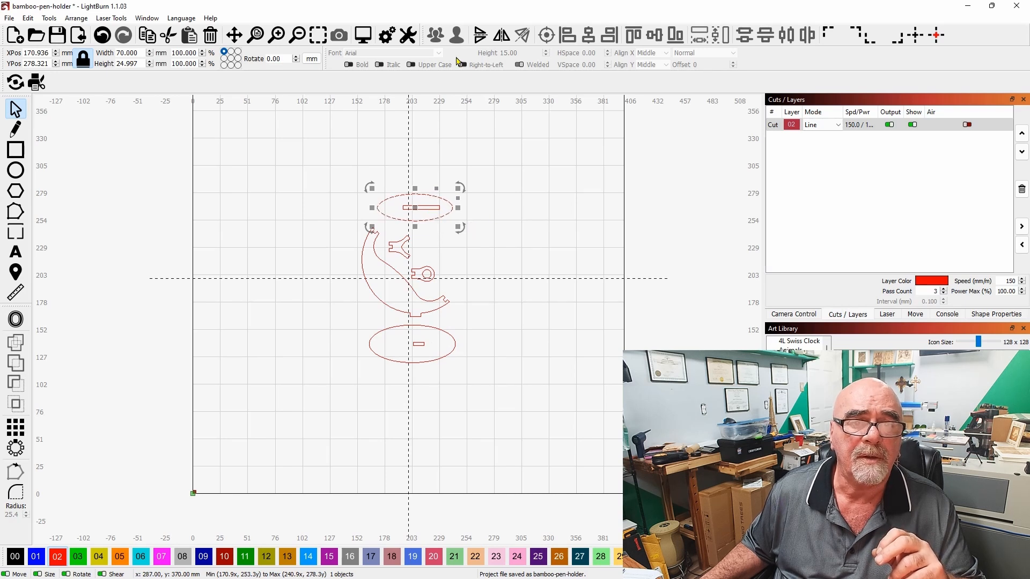
{"action": "left_click", "coordinate": [498, 206]}
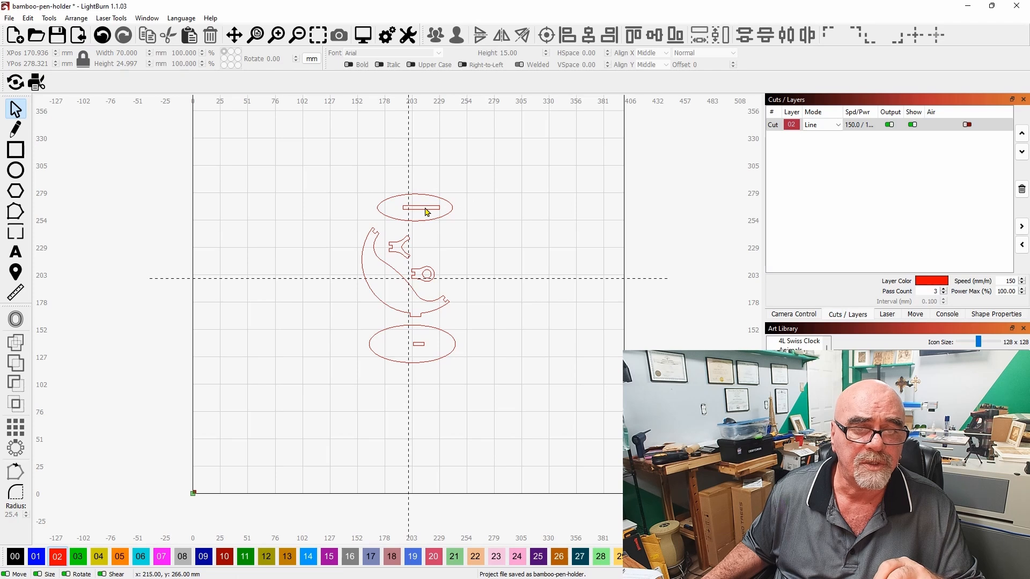
{"action": "left_click", "coordinate": [452, 209]}
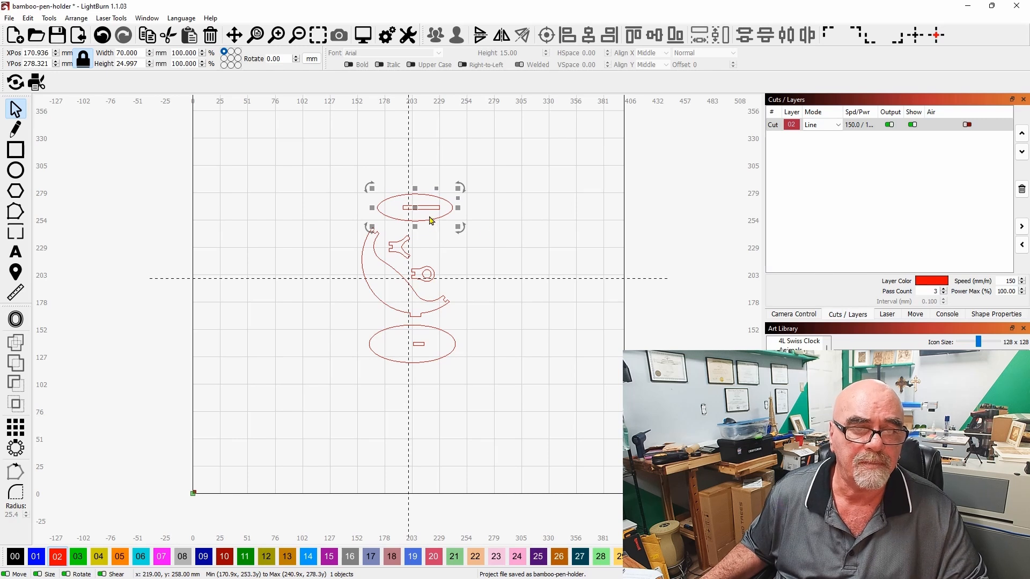
{"action": "left_click_drag", "start_coordinate": [417, 210], "coordinate": [416, 349]}
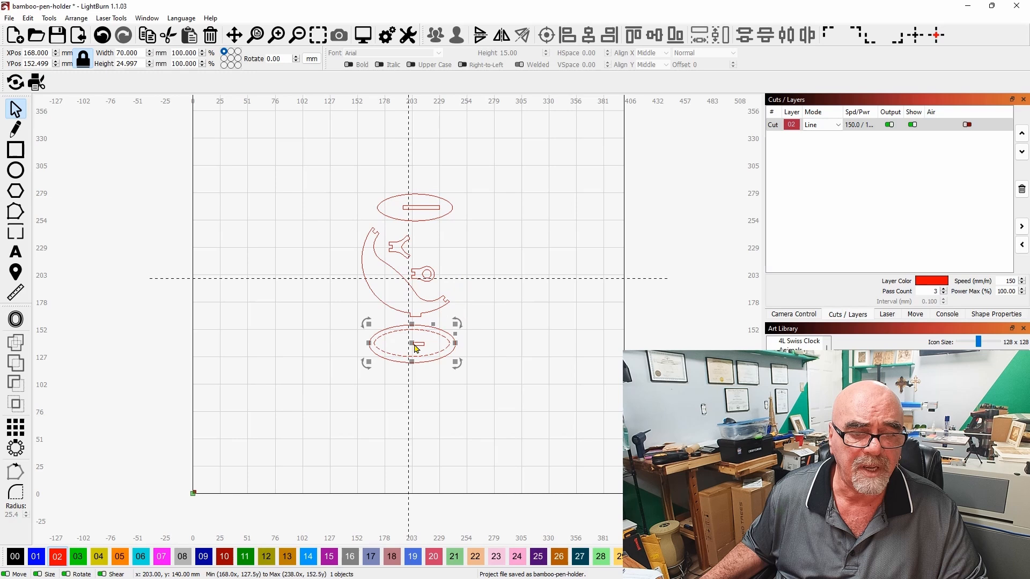
{"action": "left_click", "coordinate": [498, 374]}
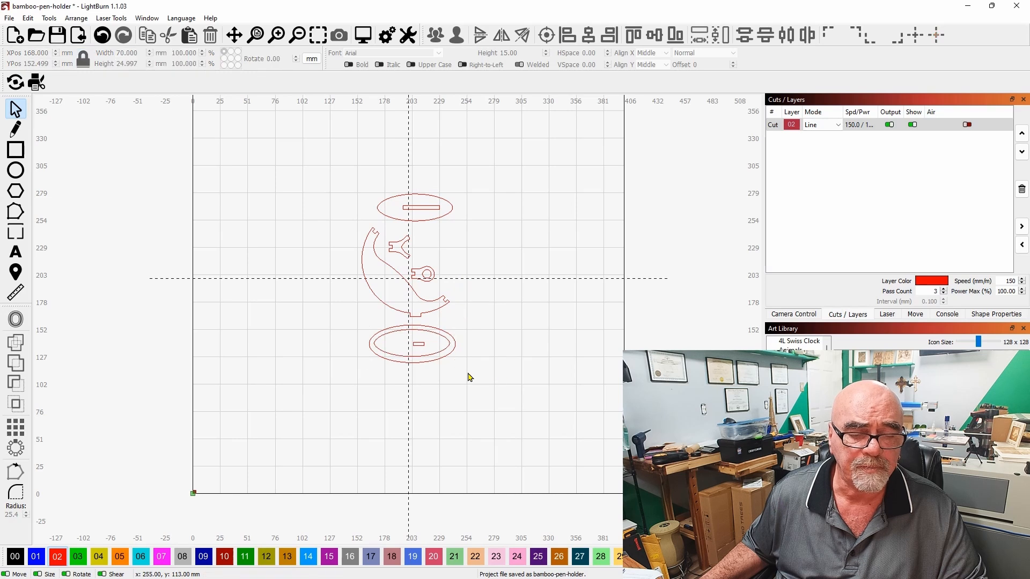
{"action": "left_click", "coordinate": [424, 335]}
{"action": "left_click_drag", "start_coordinate": [416, 341], "coordinate": [560, 347]}
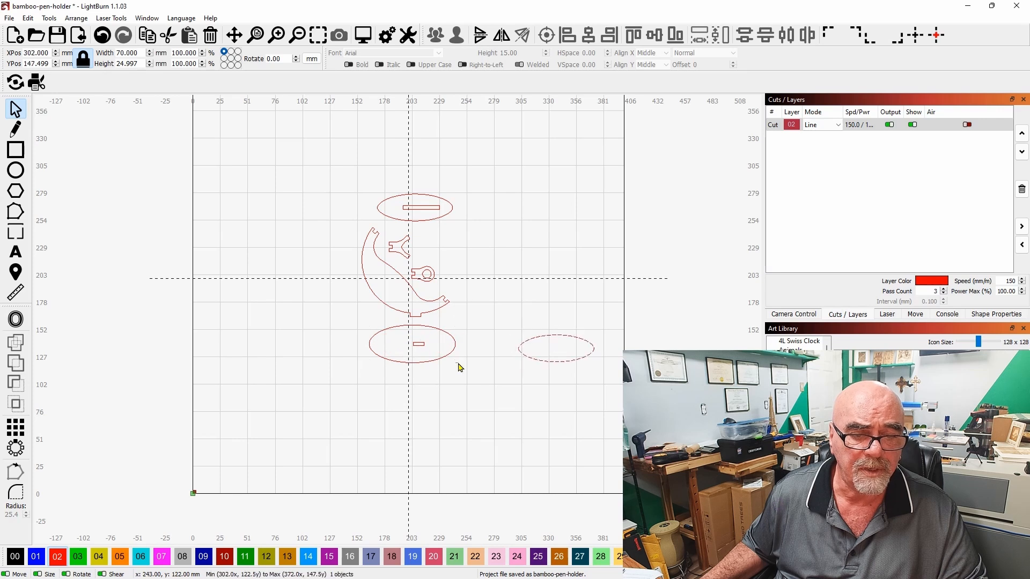
Step: Group the base ellipse with its small slot and centre the group on the loose ellipse outline
{"action": "left_click_drag", "start_coordinate": [459, 367], "coordinate": [394, 343]}
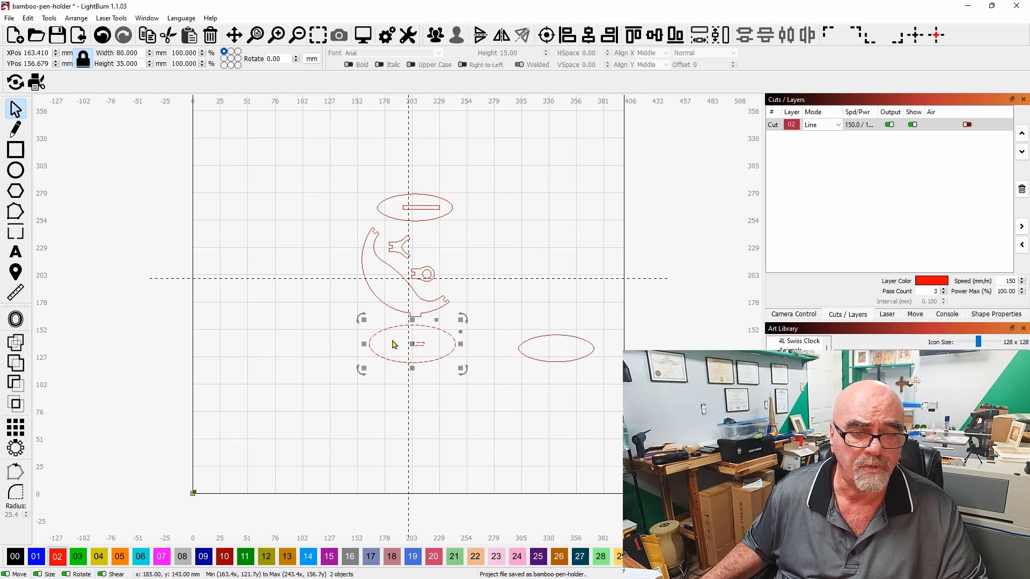
{"action": "left_click", "coordinate": [443, 37]}
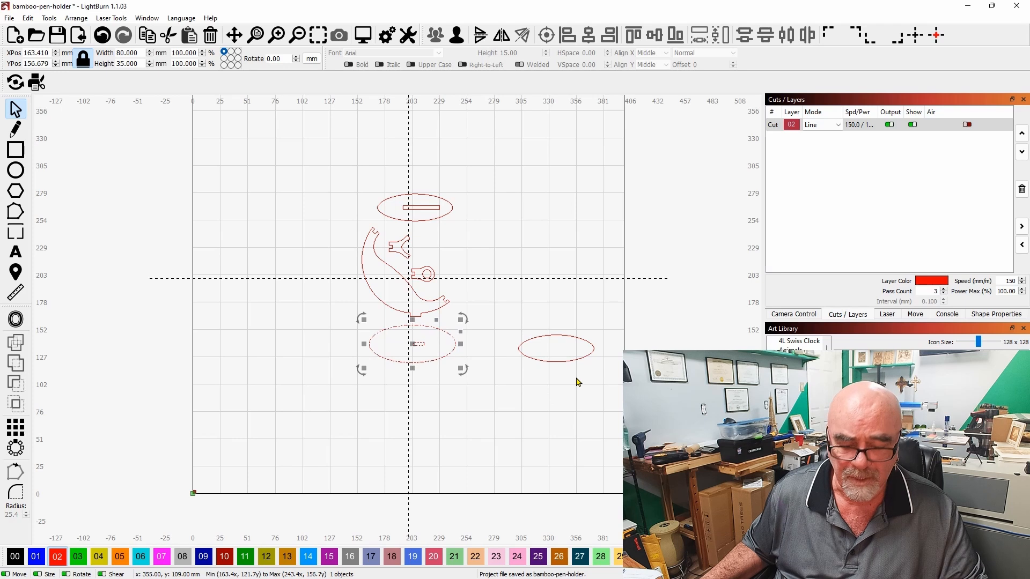
{"action": "left_click", "coordinate": [537, 359], "text": "shift"}
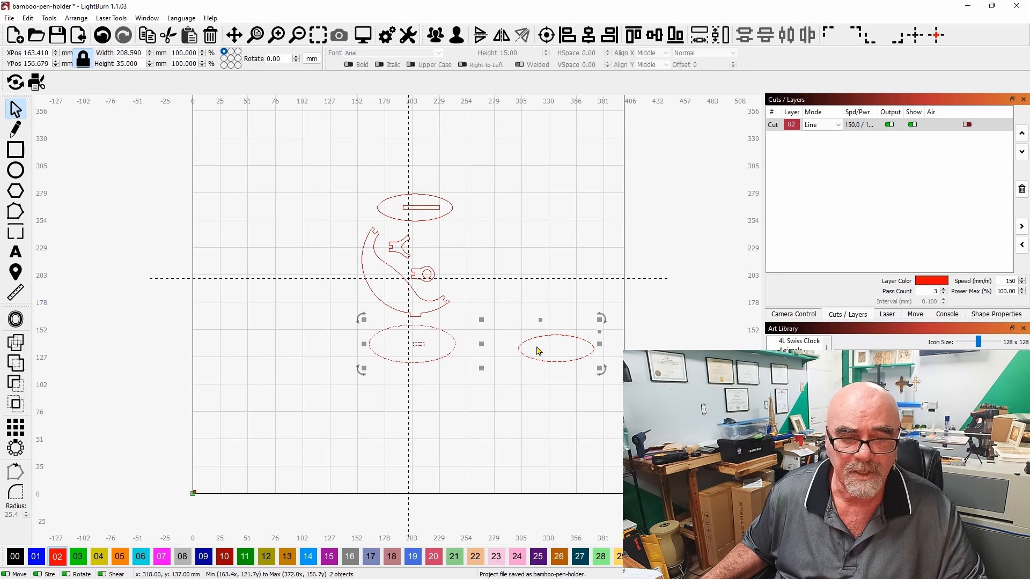
{"action": "left_click", "coordinate": [545, 38]}
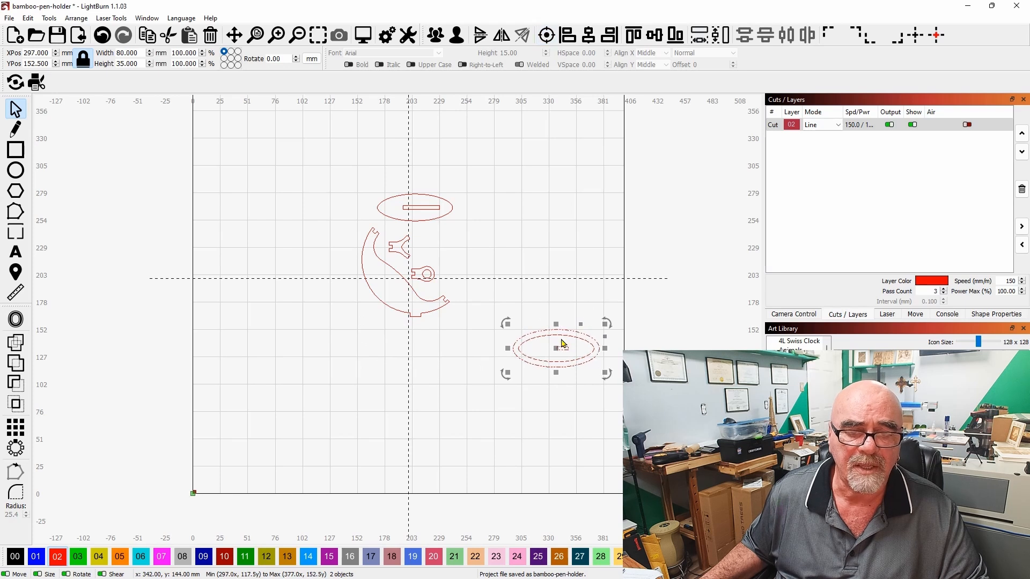
Step: Move the nested ellipses up into clear space and assign the inner ellipse to tool layer T2
{"action": "left_click_drag", "start_coordinate": [562, 349], "coordinate": [564, 271]}
{"action": "scroll", "coordinate": [577, 265], "scroll_direction": "up", "scroll_amount": 5}
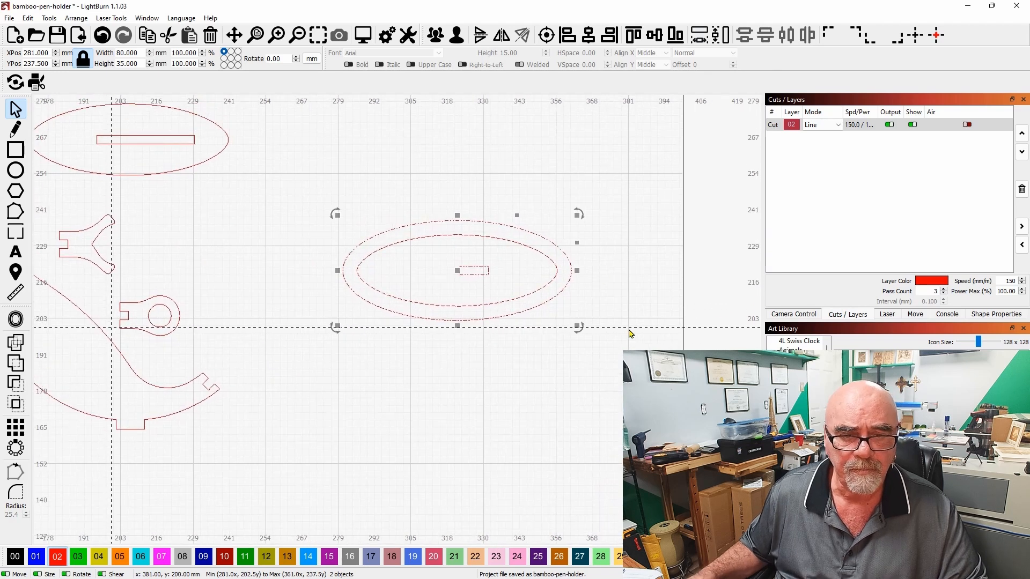
{"action": "left_click", "coordinate": [619, 304]}
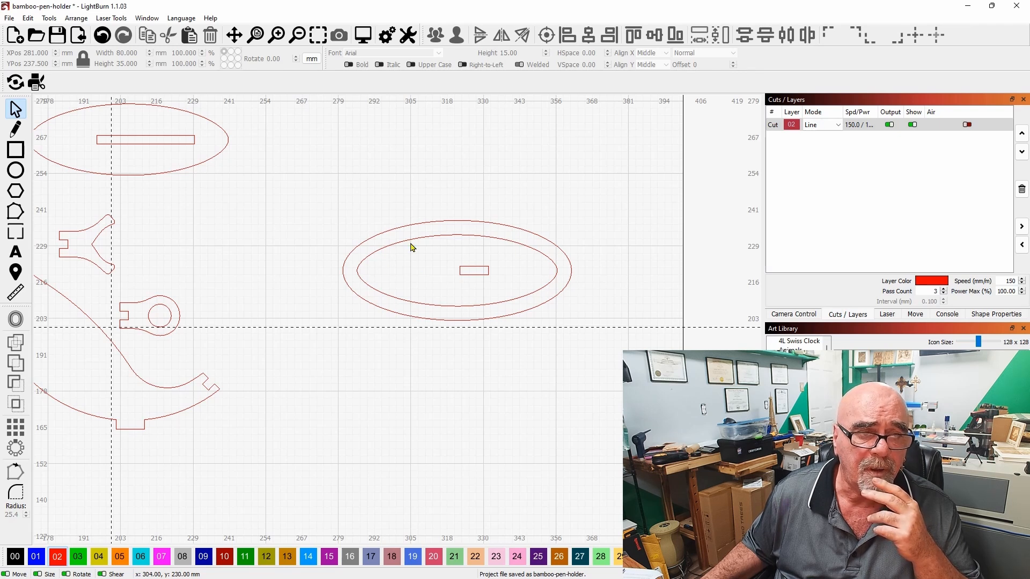
{"action": "left_click", "coordinate": [538, 290]}
{"action": "left_click", "coordinate": [663, 557]}
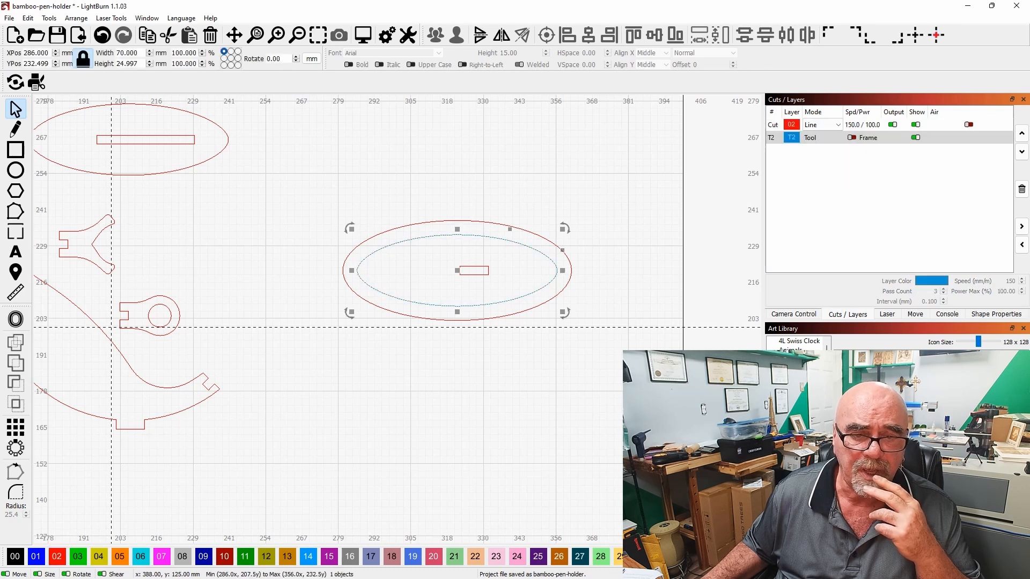
{"action": "left_click", "coordinate": [475, 381]}
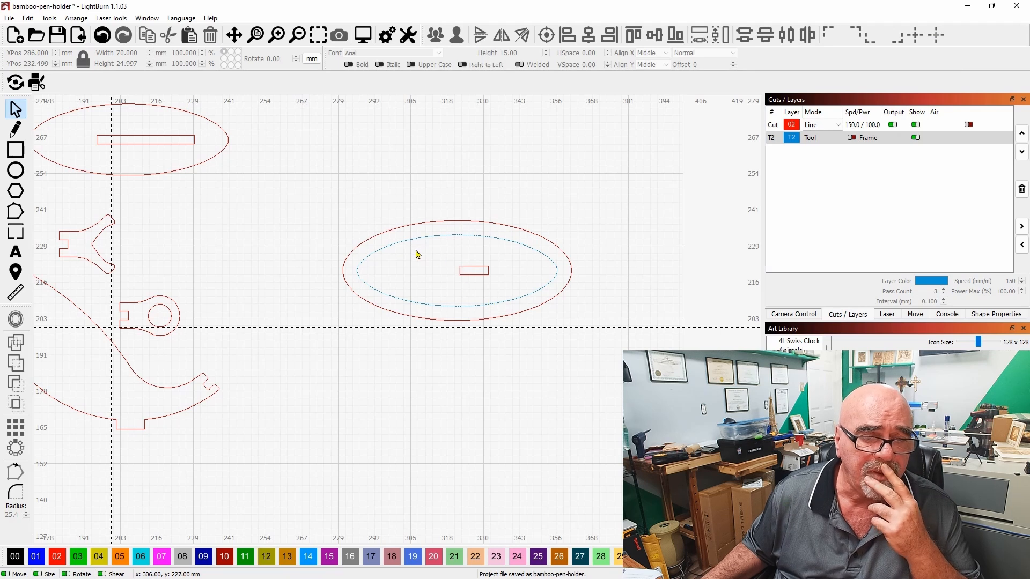
Step: Rotate the nested ellipses with their slot by 90 degrees and reposition them upright, well clear of the curved arm
{"action": "left_click_drag", "start_coordinate": [554, 339], "coordinate": [436, 218]}
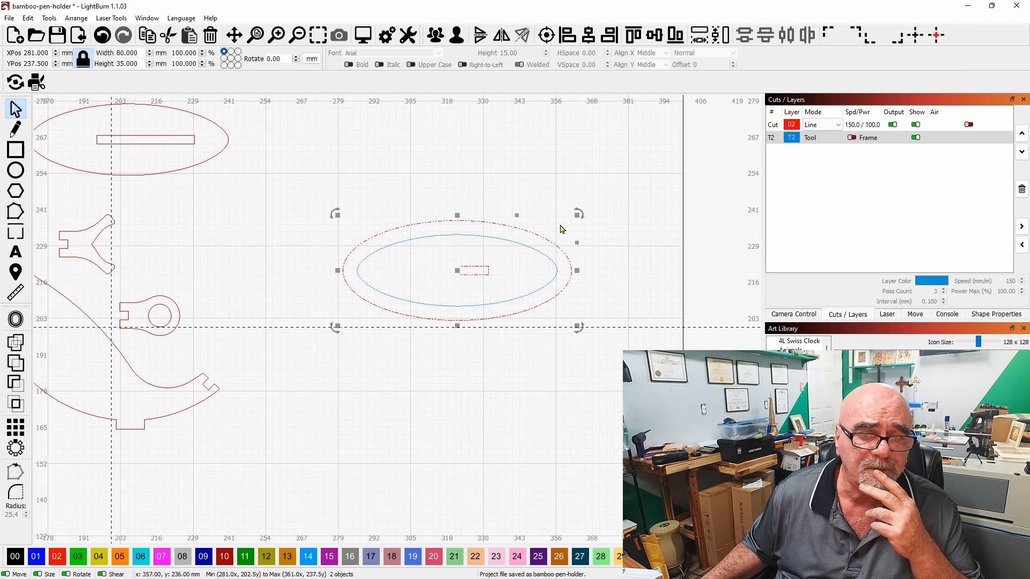
{"action": "double_click", "coordinate": [281, 58]}
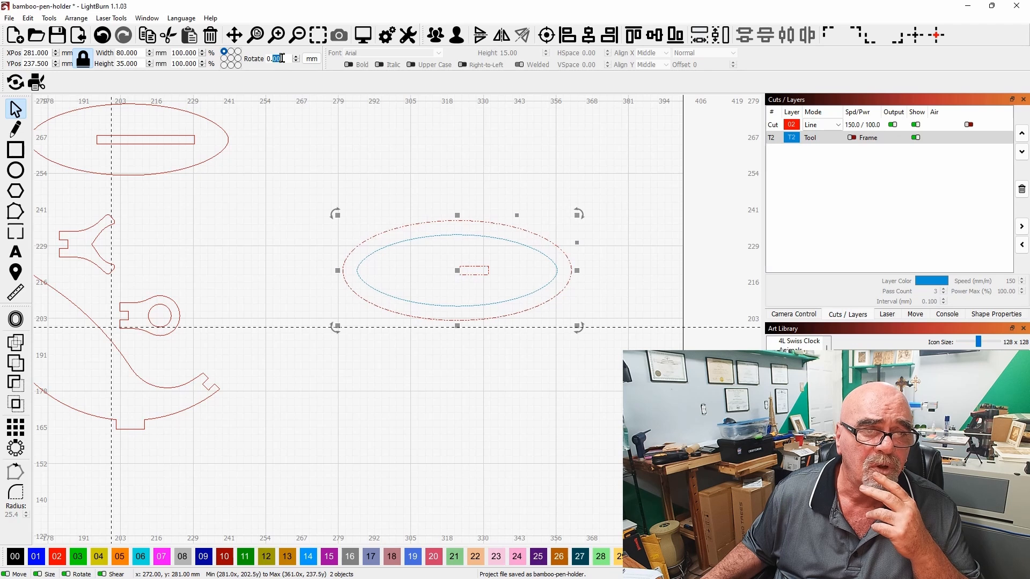
{"action": "type", "text": "90"}
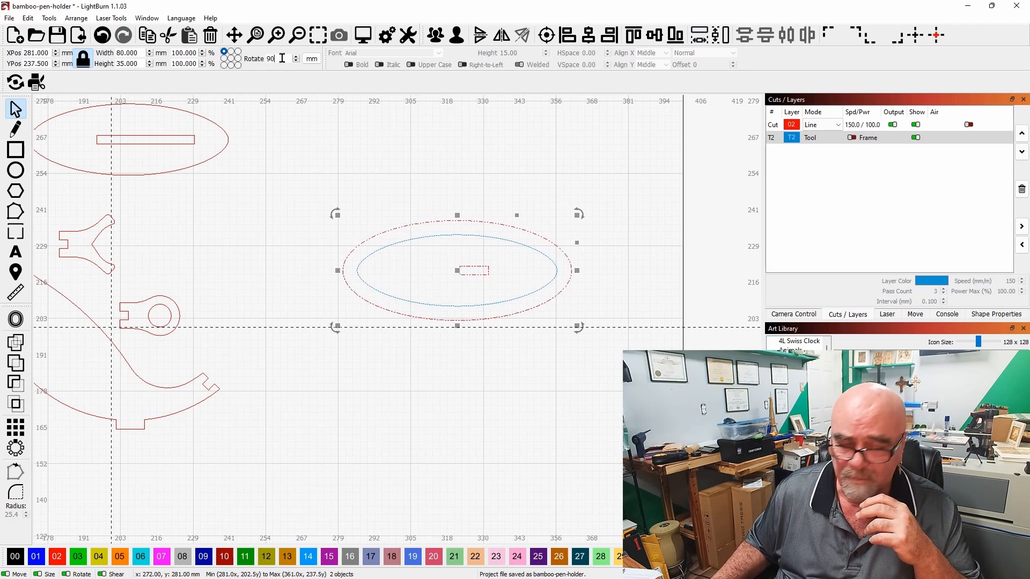
{"action": "key", "text": "Return"}
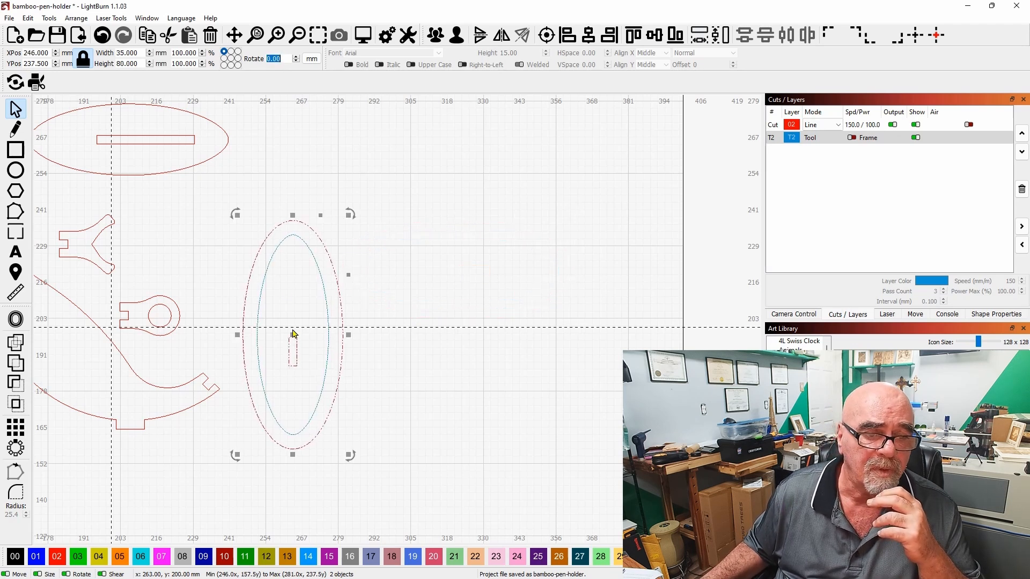
{"action": "left_click_drag", "start_coordinate": [290, 336], "coordinate": [415, 266]}
{"action": "left_click", "coordinate": [332, 275]}
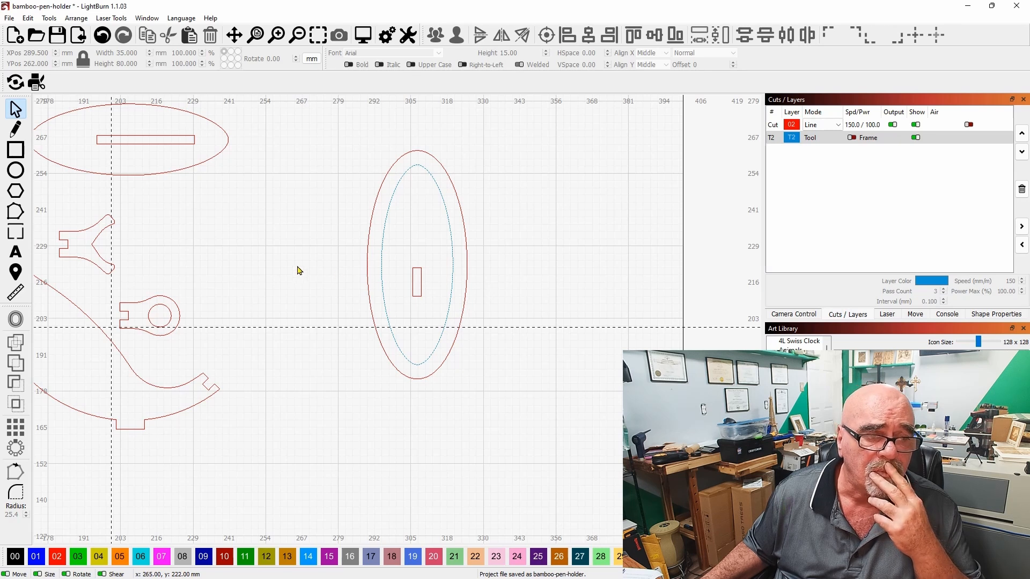
{"action": "left_click_drag", "start_coordinate": [299, 270], "coordinate": [403, 258]}
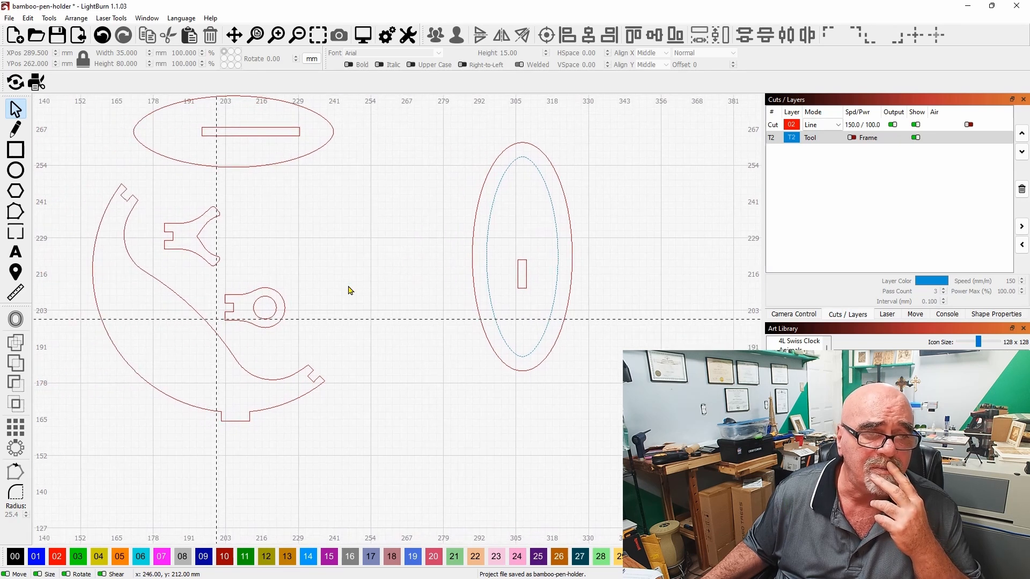
{"action": "scroll", "coordinate": [350, 290], "scroll_direction": "down", "scroll_amount": 2}
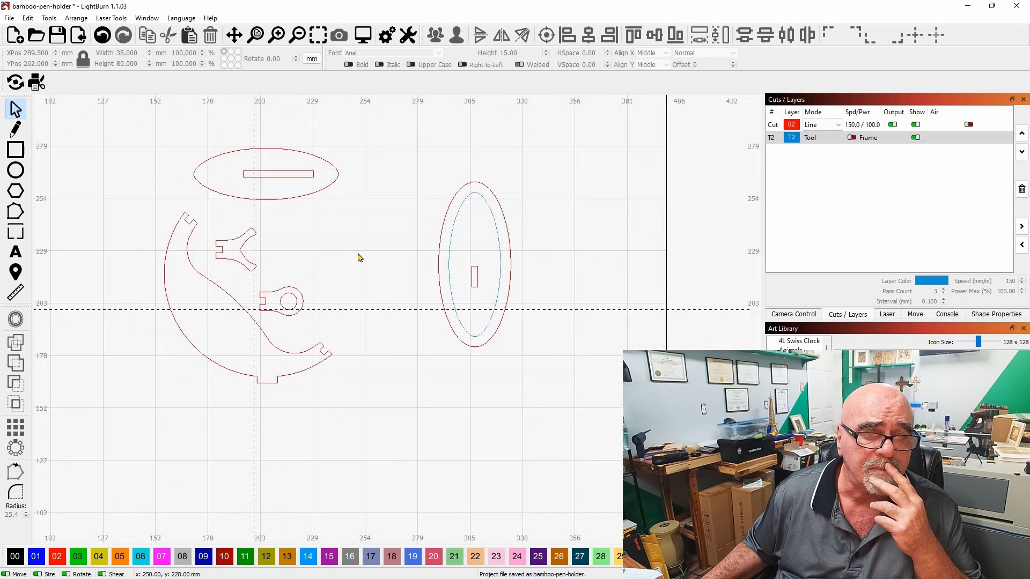
{"action": "left_click_drag", "start_coordinate": [358, 254], "coordinate": [363, 294]}
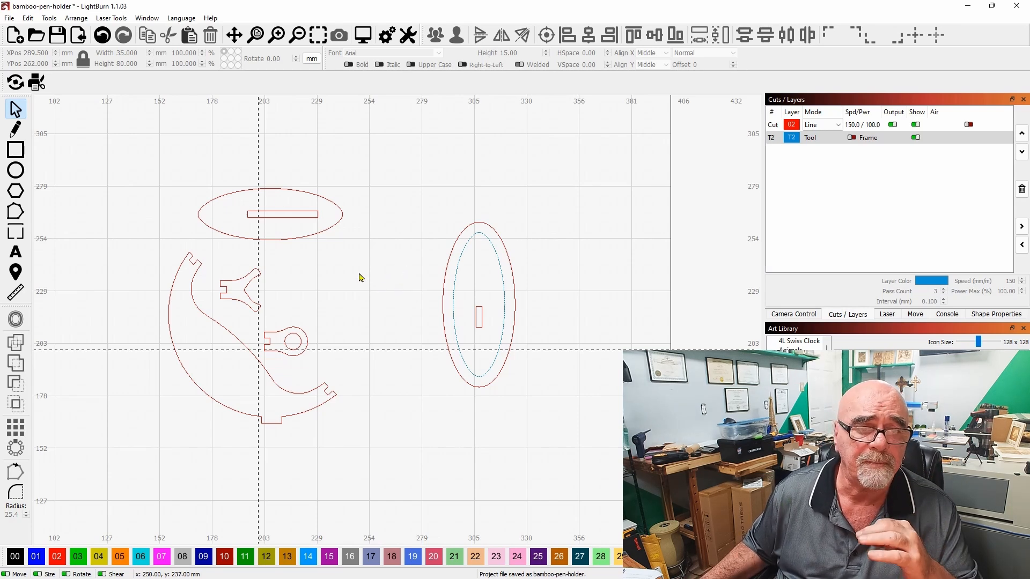
{"action": "left_click_drag", "start_coordinate": [346, 283], "coordinate": [397, 268]}
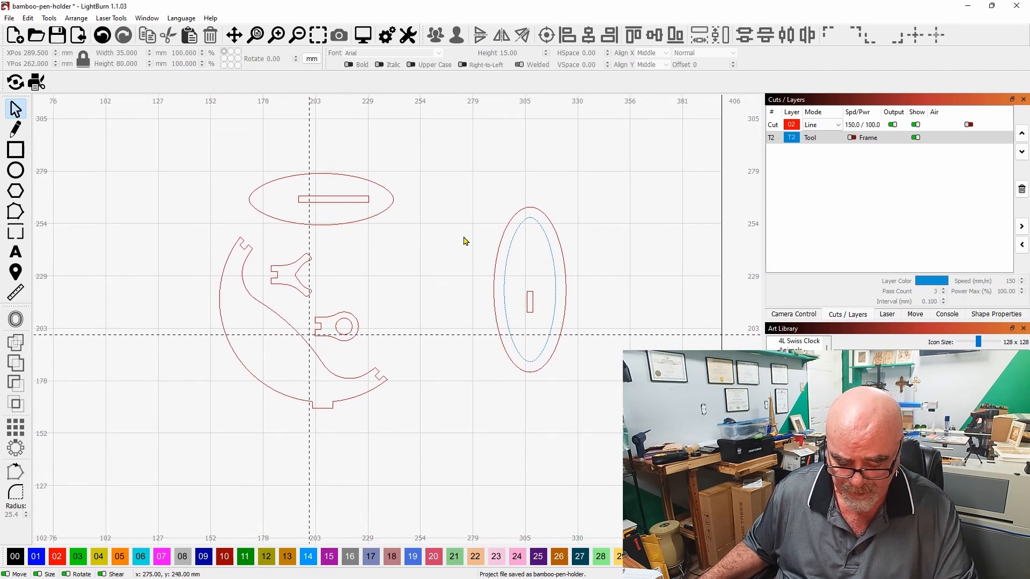
Step: Undo the rotation, layer, alignment, grouping and move changes until the duplicate outline is back on the slotted top plate
{"action": "key", "text": "ctrl+z"}
{"action": "key", "text": "ctrl+z"}
{"action": "key", "text": "ctrl+z"}
{"action": "key", "text": "ctrl+z"}
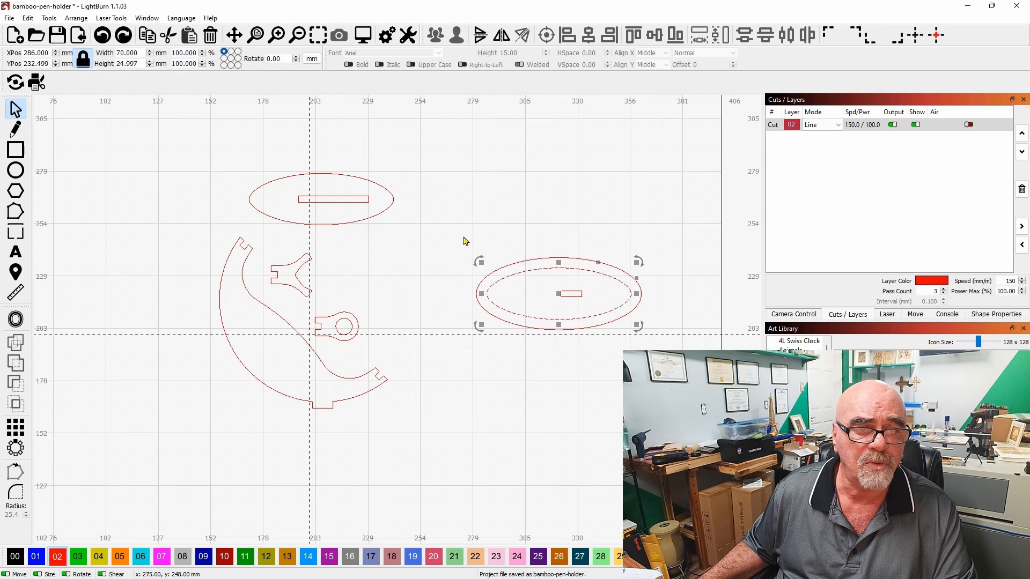
{"action": "key", "text": "ctrl+z"}
{"action": "key", "text": "ctrl+z"}
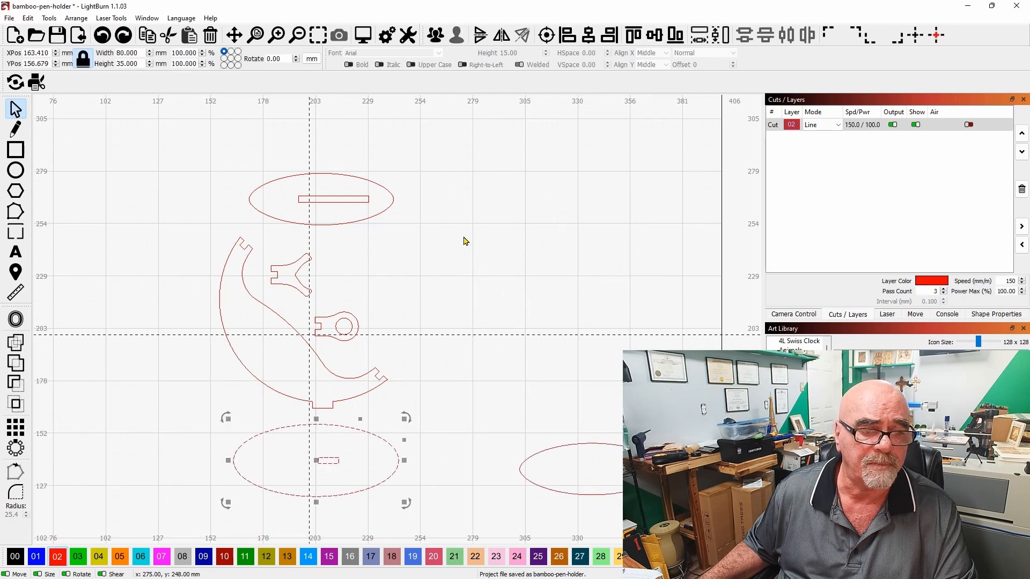
{"action": "key", "text": "ctrl+z"}
{"action": "key", "text": "ctrl+z"}
{"action": "key", "text": "ctrl+z"}
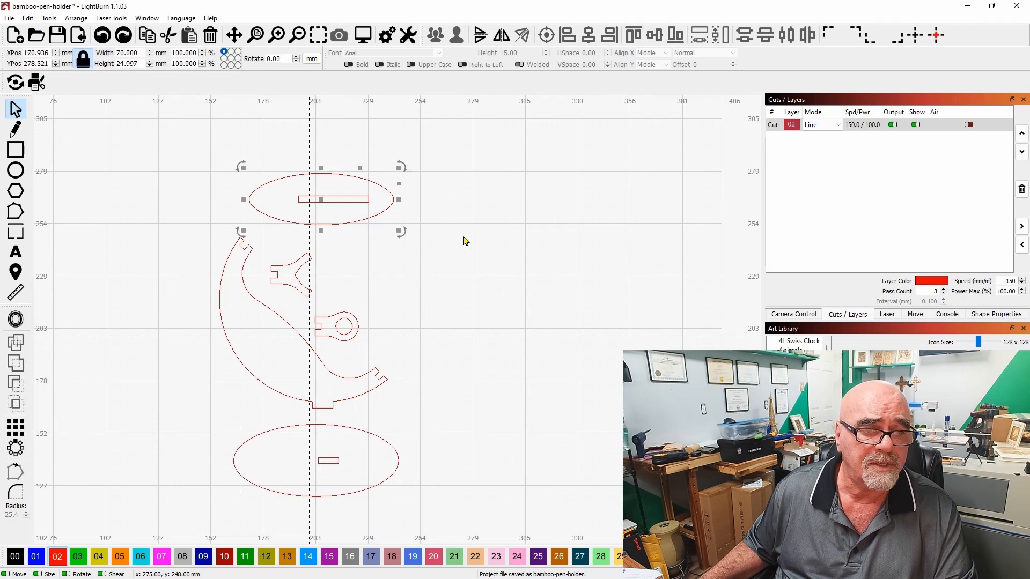
Step: Move the curved arm away from the other parts and rotate it about 45.7 degrees so its notched ends align vertically
{"action": "left_click", "coordinate": [472, 270]}
{"action": "left_click_drag", "start_coordinate": [474, 267], "coordinate": [522, 221]}
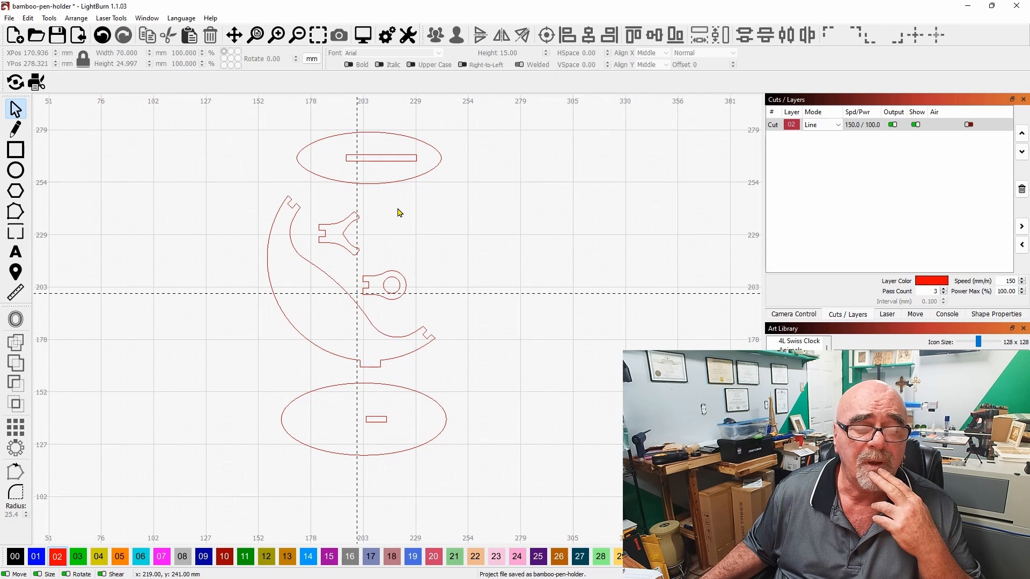
{"action": "left_click_drag", "start_coordinate": [445, 264], "coordinate": [484, 266]}
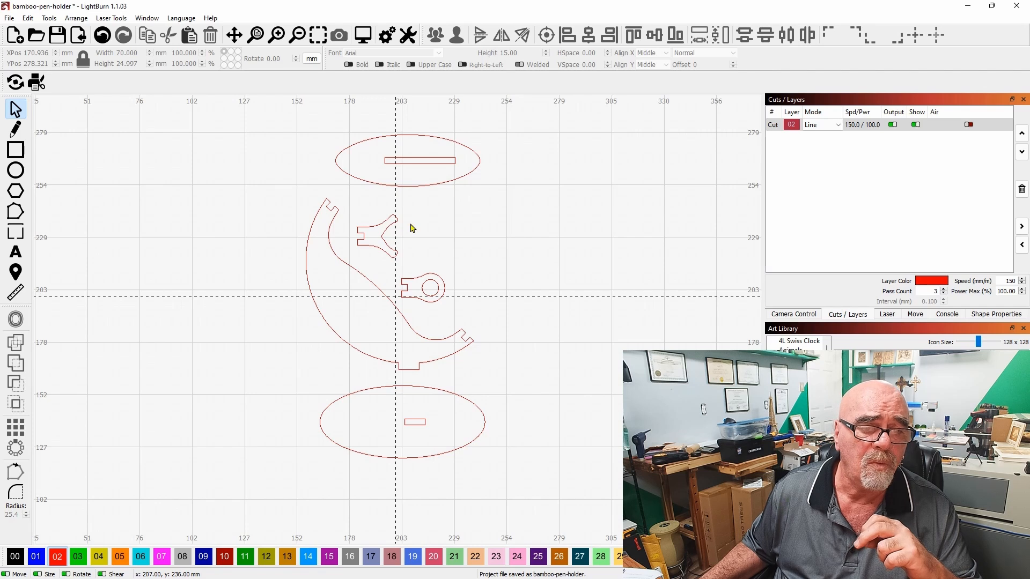
{"action": "left_click_drag", "start_coordinate": [474, 372], "coordinate": [409, 356]}
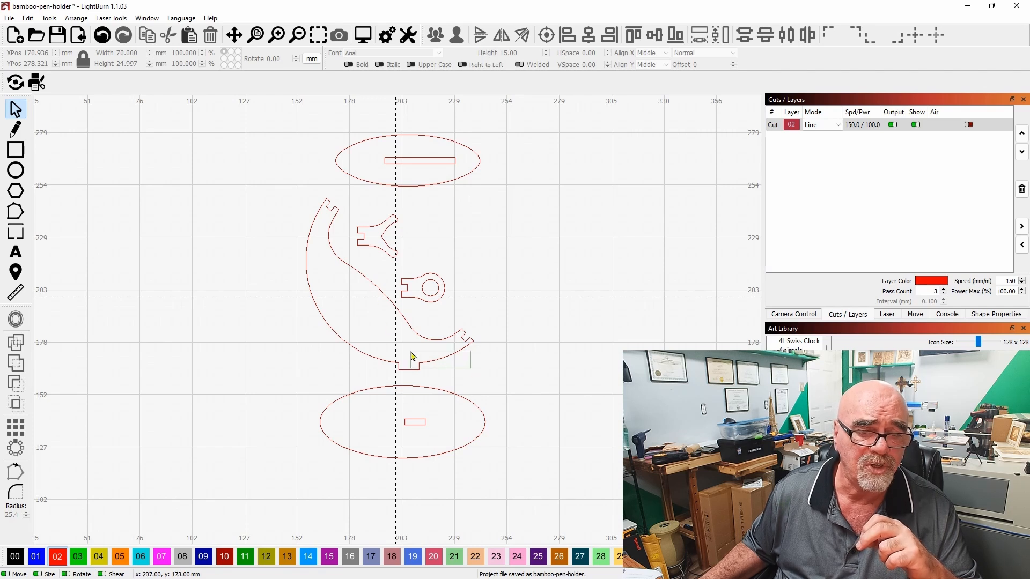
{"action": "left_click_drag", "start_coordinate": [391, 282], "coordinate": [256, 254]}
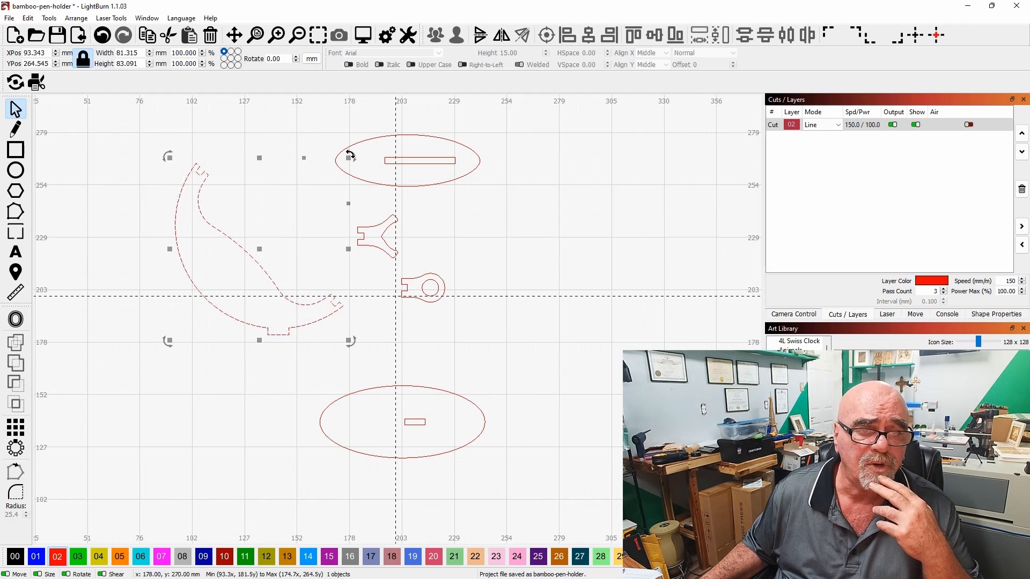
{"action": "left_click_drag", "start_coordinate": [351, 156], "coordinate": [372, 249]}
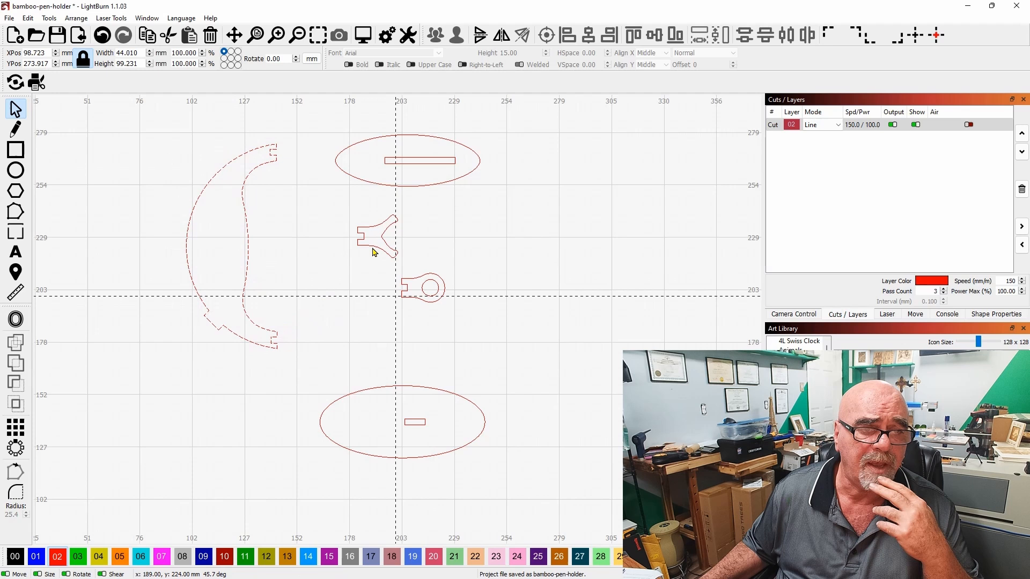
{"action": "left_click", "coordinate": [519, 199]}
Step: Rotate the slotted top ellipse to stand upright and move it into the hollow between the curved arm's notched ends
{"action": "left_click_drag", "start_coordinate": [491, 198], "coordinate": [397, 141]}
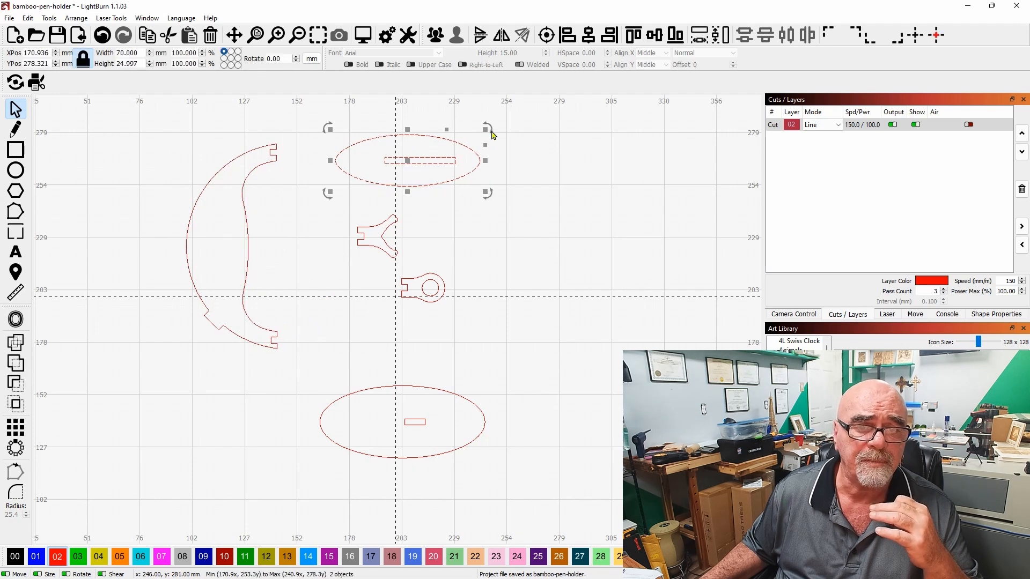
{"action": "left_click_drag", "start_coordinate": [489, 131], "coordinate": [441, 234]}
{"action": "left_click_drag", "start_coordinate": [406, 162], "coordinate": [279, 248]}
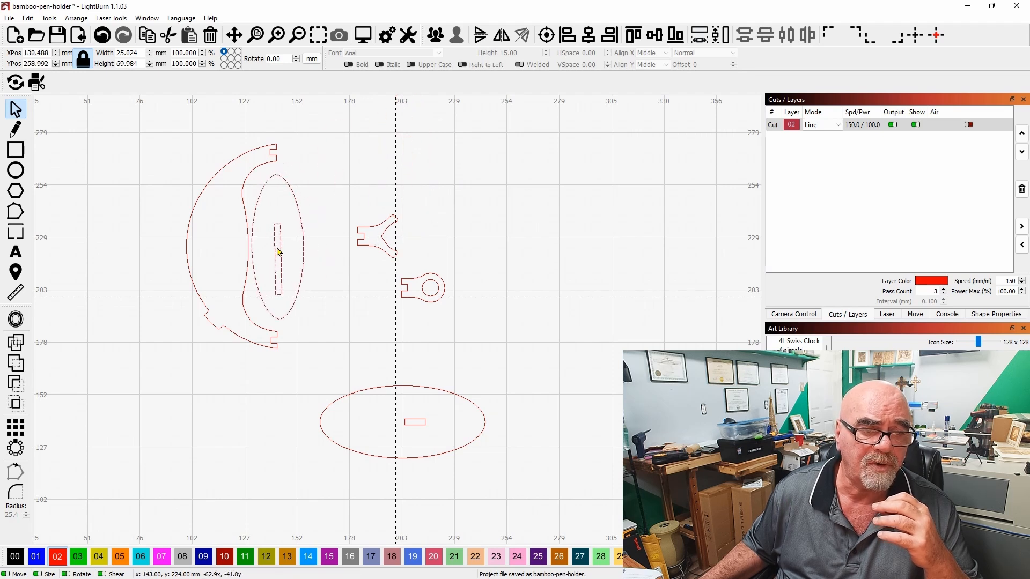
{"action": "left_click", "coordinate": [483, 253]}
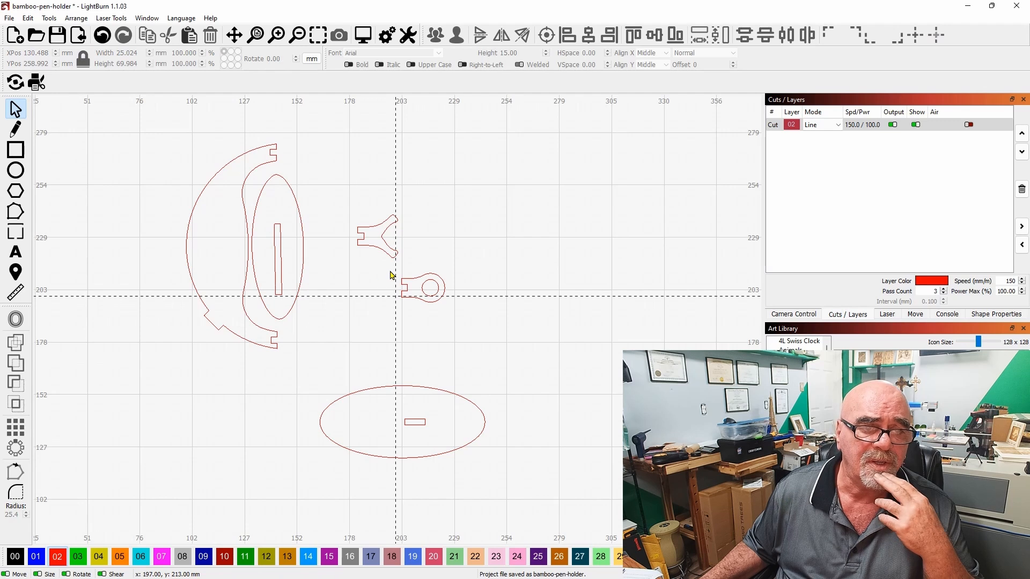
Step: Move and tilt the forked pen support above the curved arm's upper end, and nest the ring support against its lower notched end
{"action": "left_click", "coordinate": [375, 244]}
{"action": "left_click_drag", "start_coordinate": [382, 242], "coordinate": [224, 110]}
{"action": "left_click_drag", "start_coordinate": [226, 164], "coordinate": [229, 174]}
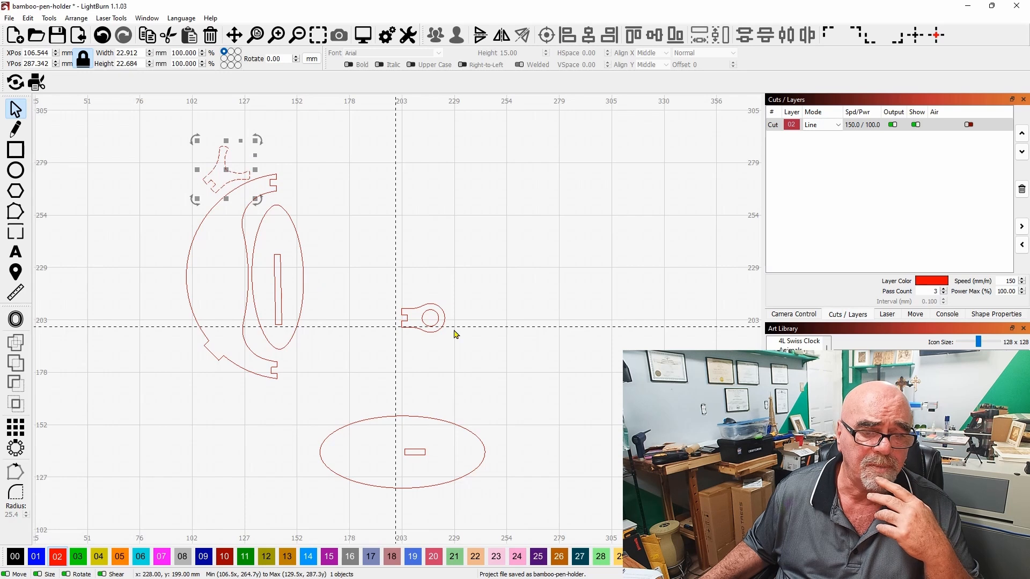
{"action": "left_click_drag", "start_coordinate": [454, 333], "coordinate": [301, 366]}
Step: Rotate the large slotted base ellipse with its slot by 90 degrees and place it upright beside the slotted top ellipse
{"action": "left_click", "coordinate": [414, 458]}
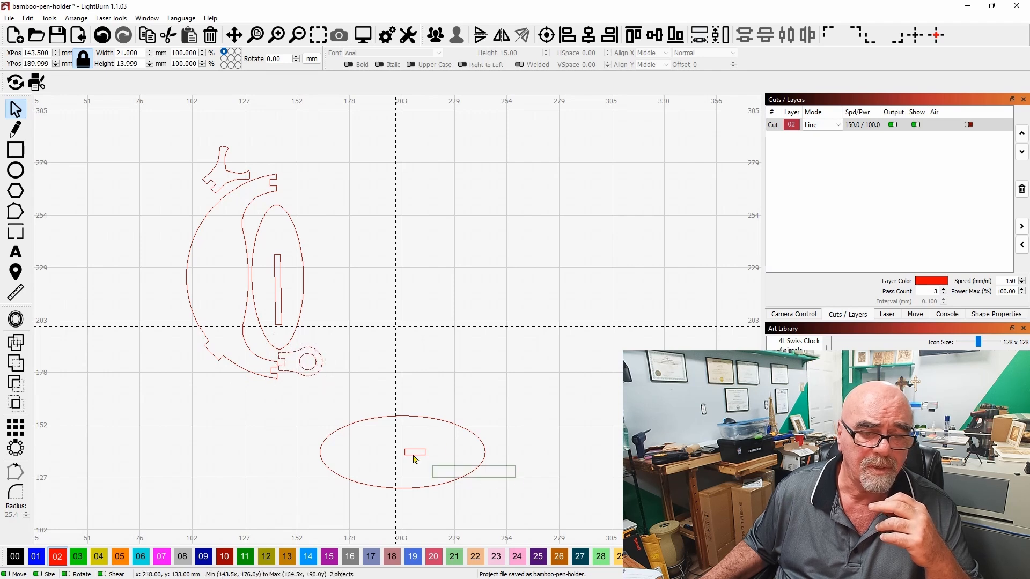
{"action": "left_click", "coordinate": [415, 456]}
{"action": "left_click_drag", "start_coordinate": [413, 456], "coordinate": [403, 245]}
{"action": "left_click_drag", "start_coordinate": [495, 198], "coordinate": [383, 200]}
{"action": "left_click_drag", "start_coordinate": [398, 250], "coordinate": [344, 268]}
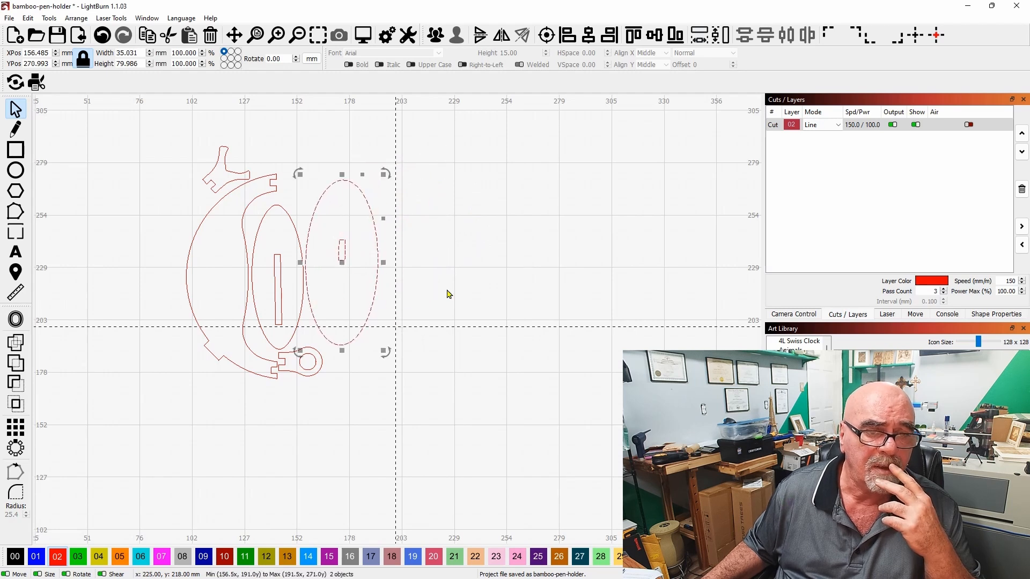
Step: Move the forked pen support into the gap between the arm's upper notched end and the base ellipse, rotating its fork upward
{"action": "left_click_drag", "start_coordinate": [449, 293], "coordinate": [551, 286]}
{"action": "left_click", "coordinate": [223, 271]}
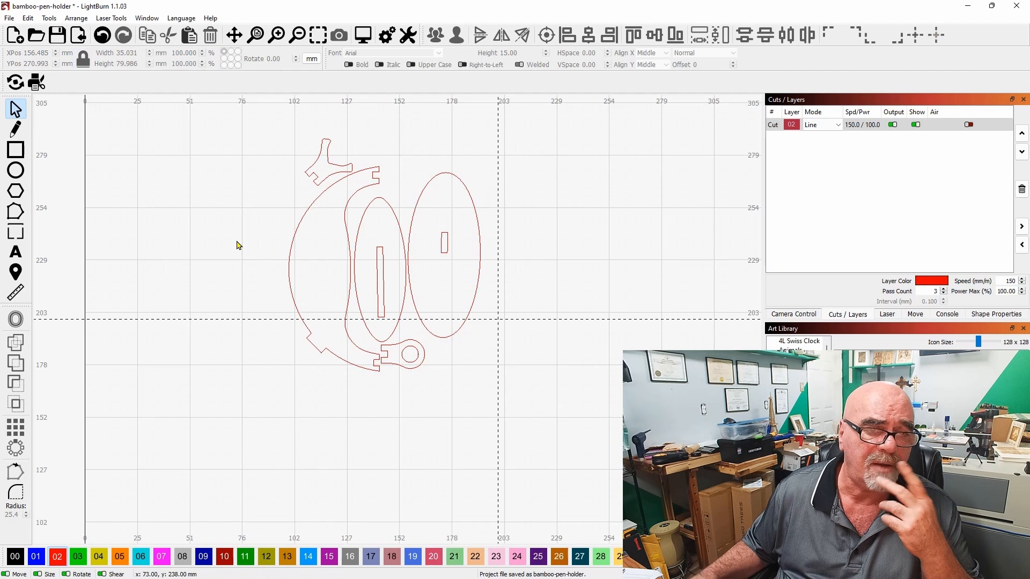
{"action": "left_click_drag", "start_coordinate": [321, 172], "coordinate": [411, 175]}
{"action": "left_click_drag", "start_coordinate": [443, 140], "coordinate": [405, 183]}
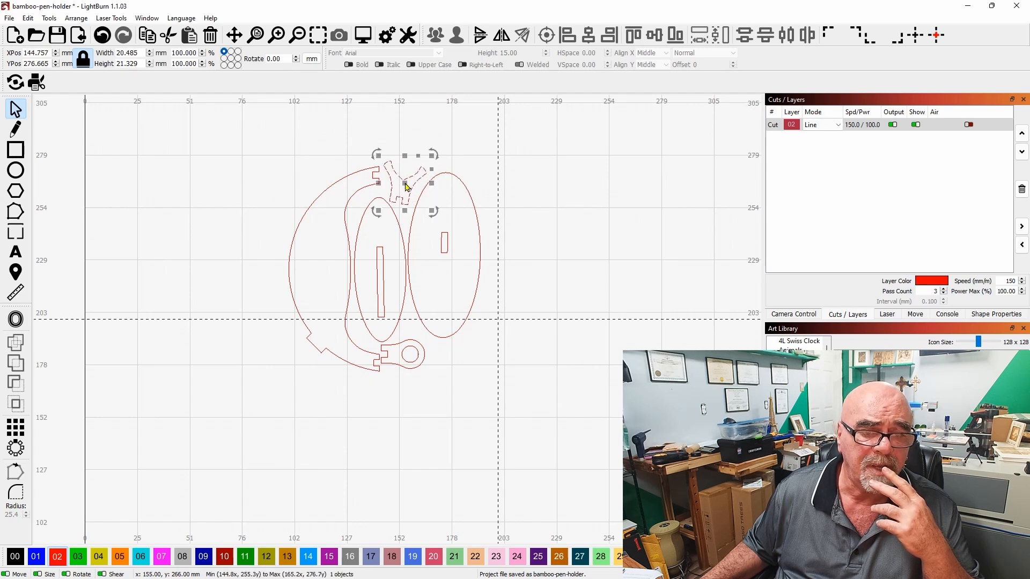
Step: Draw a rectangle about 109 by 108 mm around all the nested pen holder parts
{"action": "left_click", "coordinate": [524, 333]}
{"action": "left_click", "coordinate": [24, 159]}
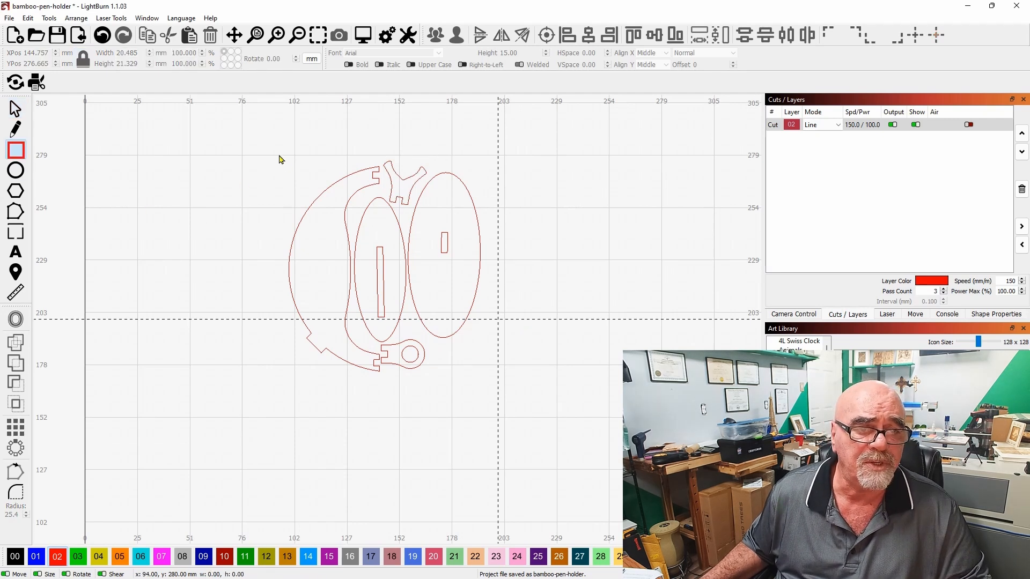
{"action": "left_click_drag", "start_coordinate": [270, 153], "coordinate": [496, 377]}
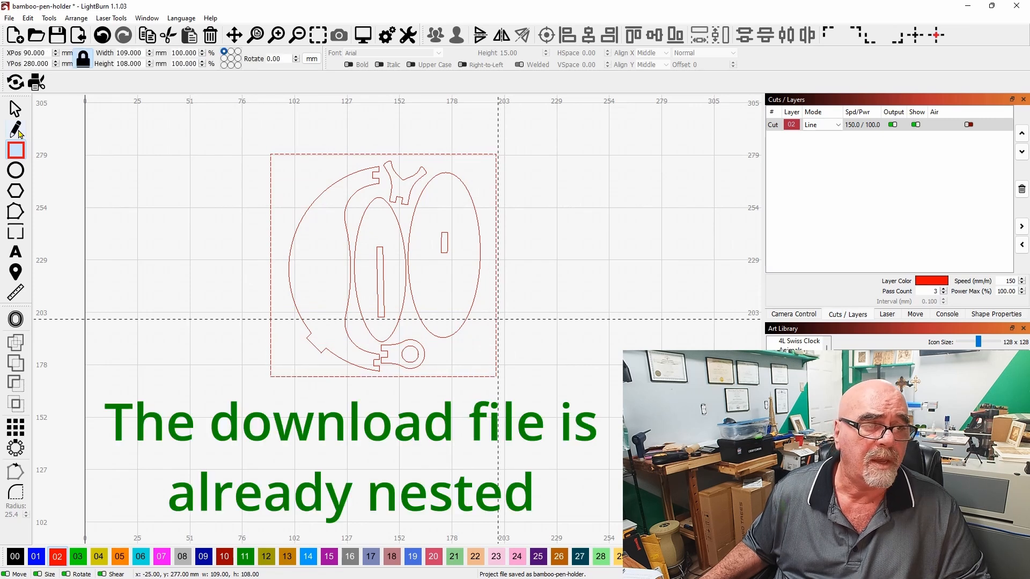
Step: Pull all four sides of the rectangle in close to the nested parts, making it about 95.5 by 104.9 mm
{"action": "left_click", "coordinate": [15, 109]}
{"action": "left_click_drag", "start_coordinate": [263, 265], "coordinate": [280, 266]}
{"action": "left_click_drag", "start_coordinate": [393, 146], "coordinate": [392, 151]}
{"action": "left_click_drag", "start_coordinate": [503, 263], "coordinate": [488, 266]}
{"action": "left_click_drag", "start_coordinate": [385, 382], "coordinate": [386, 378]}
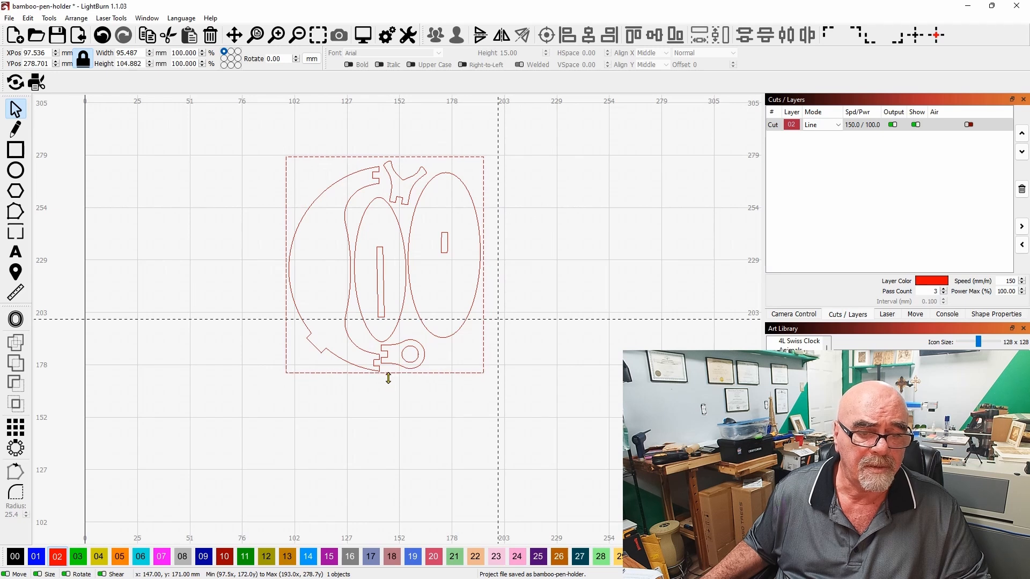
Step: Assign the surrounding rectangle to tool layer T2 and enable Frame for that layer
{"action": "left_click", "coordinate": [664, 556]}
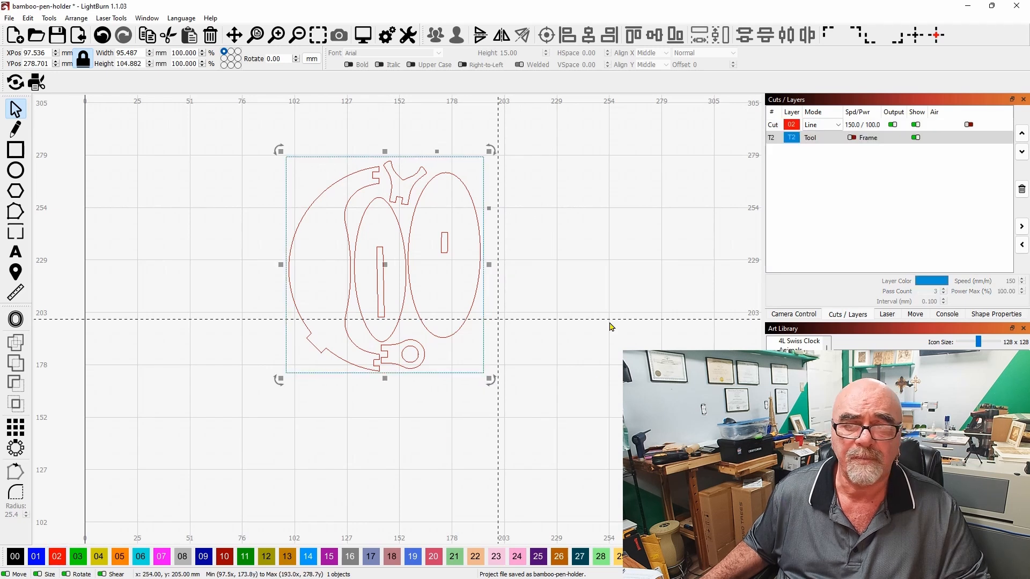
{"action": "left_click", "coordinate": [852, 139]}
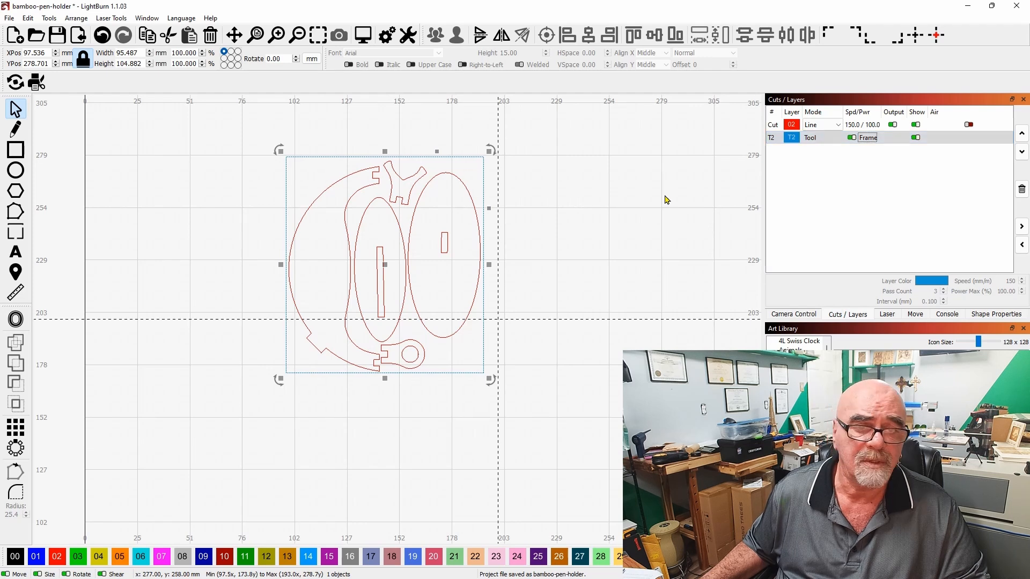
{"action": "left_click", "coordinate": [576, 241]}
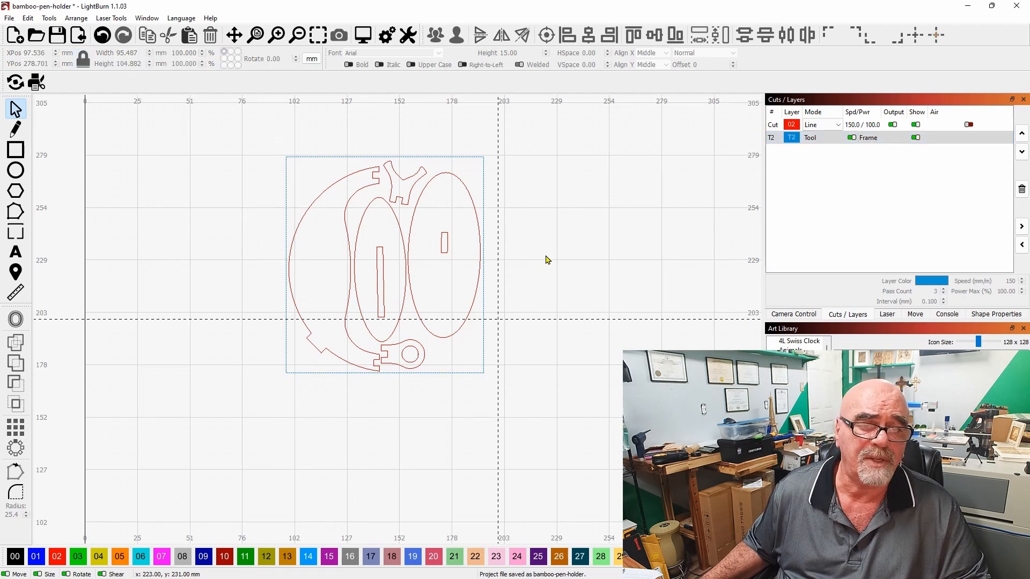